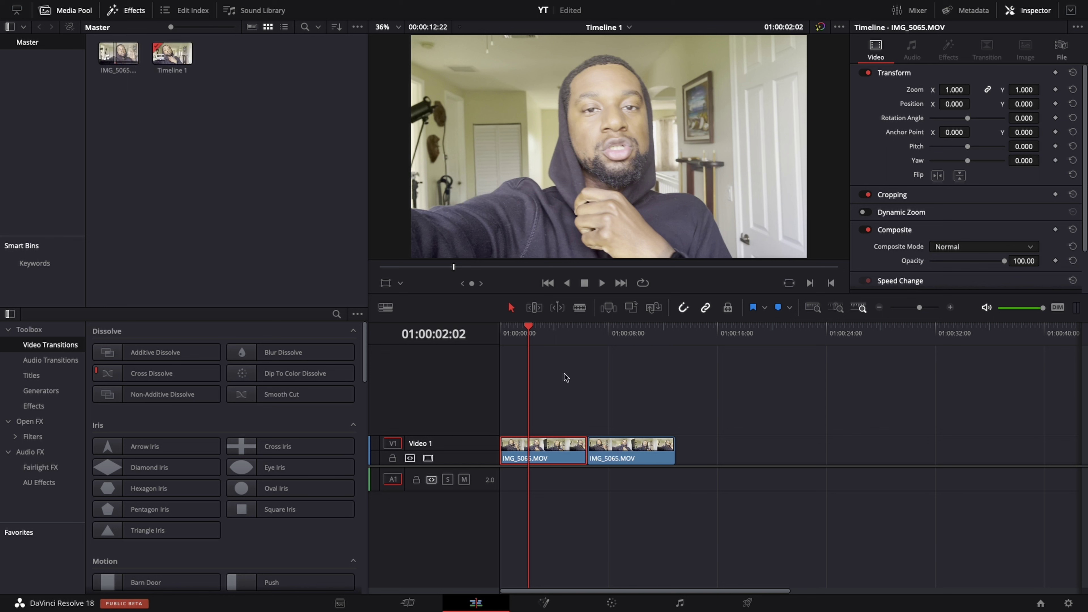
# Scrub the selfie clip around 01:00:08:11, then park the playhead at 01:00:02:22
pyautogui.moveTo(530, 330)
pyautogui.mouseDown()
pyautogui.moveTo(555, 330)
pyautogui.moveTo(536, 332)
pyautogui.mouseUp()
pyautogui.click(616, 334)
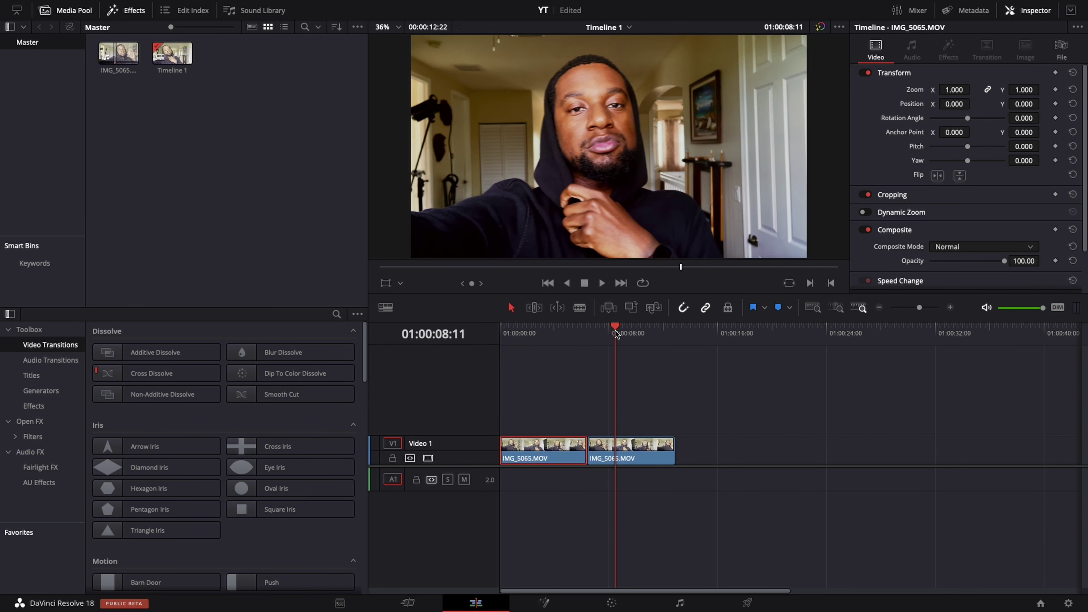
pyautogui.moveTo(618, 333); pyautogui.dragTo(623, 331)
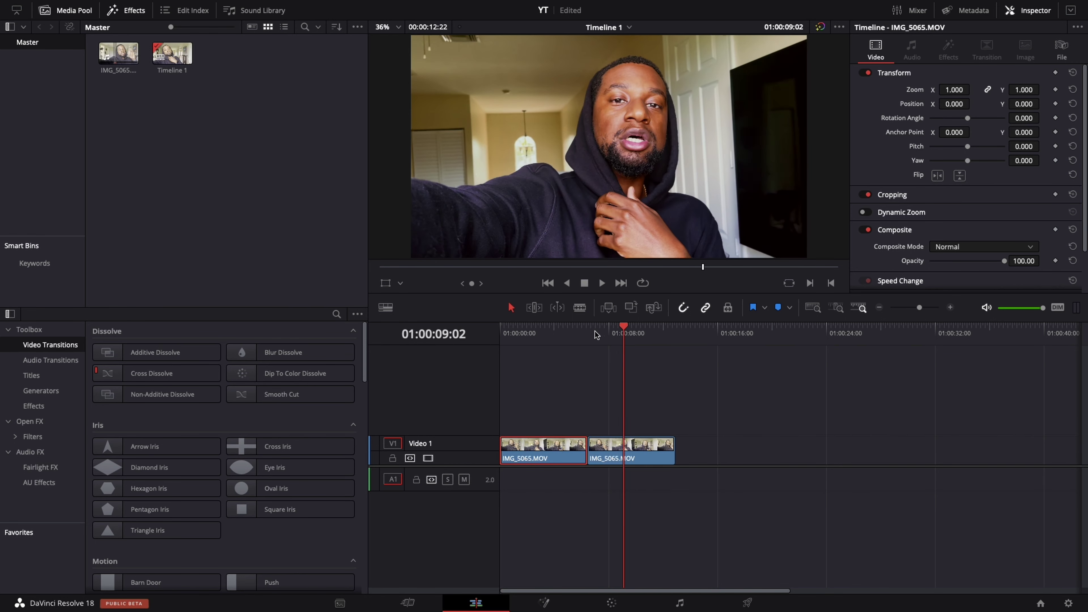
pyautogui.click(541, 354)
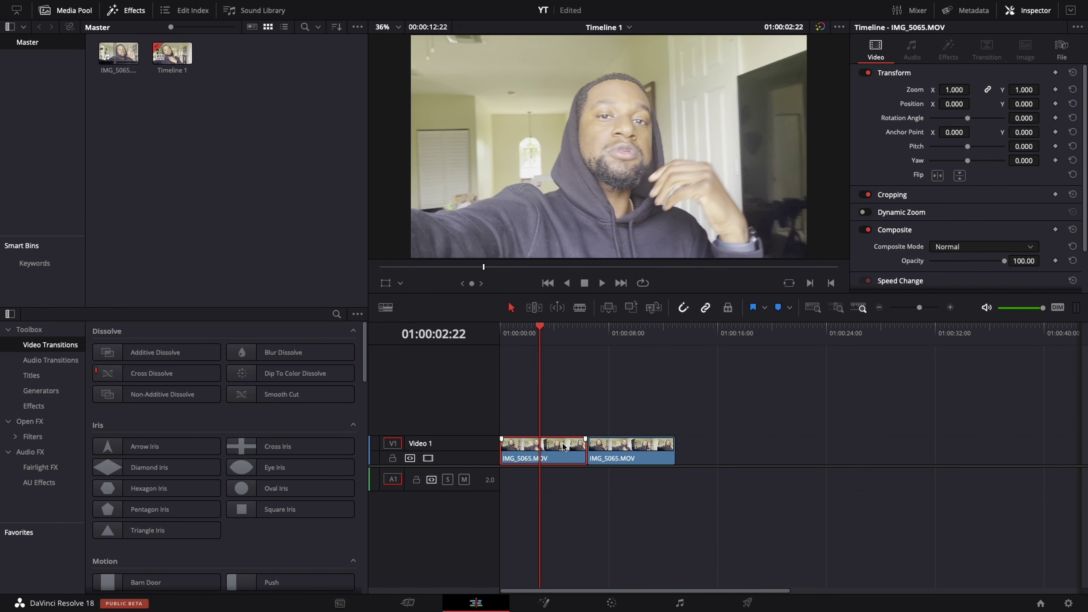
# On the Color page, add serial nodes 02 and 03 with Alt+S and select node 02
pyautogui.click(611, 603)
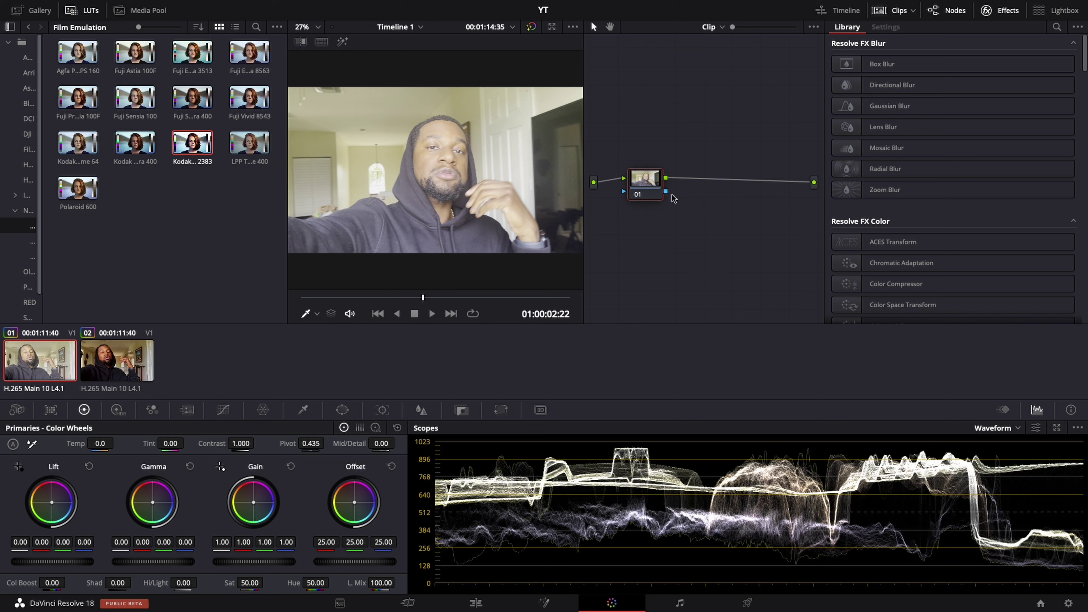
pyautogui.hotkey('alt', 's')
pyautogui.hotkey('alt', 's')
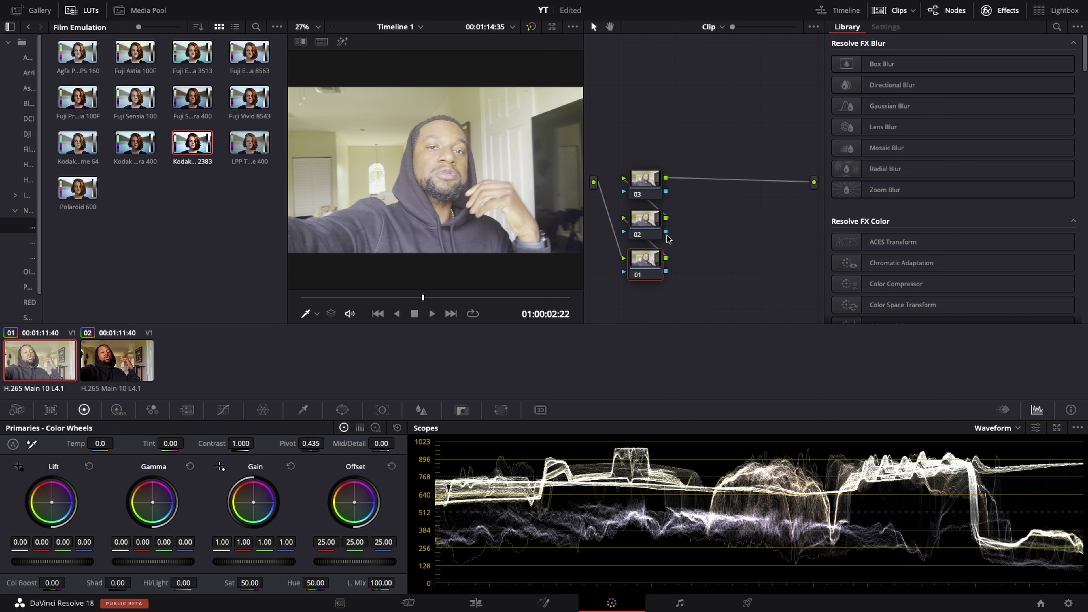
pyautogui.click(653, 233)
pyautogui.scroll(-3, 924, 253)
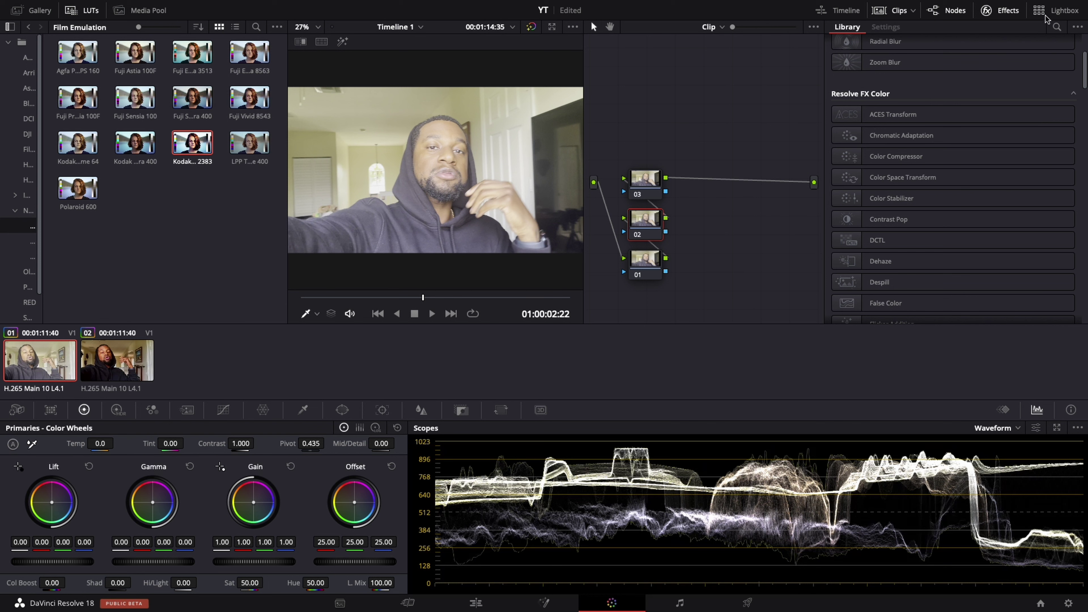
# Drag Color Space Transform from the Effects library onto node 02
pyautogui.click(1001, 13)
pyautogui.click(1002, 13)
pyautogui.moveTo(939, 178); pyautogui.dragTo(649, 229)
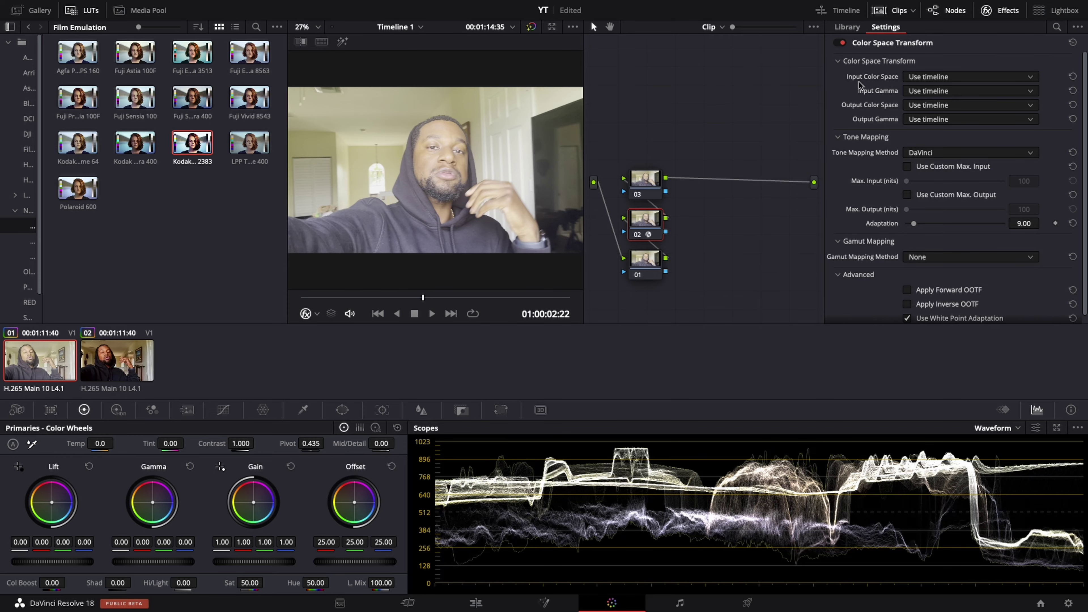
# Set the CST Input Color Space to Rec.2100
pyautogui.click(918, 82)
pyautogui.scroll(-4, 942, 141)
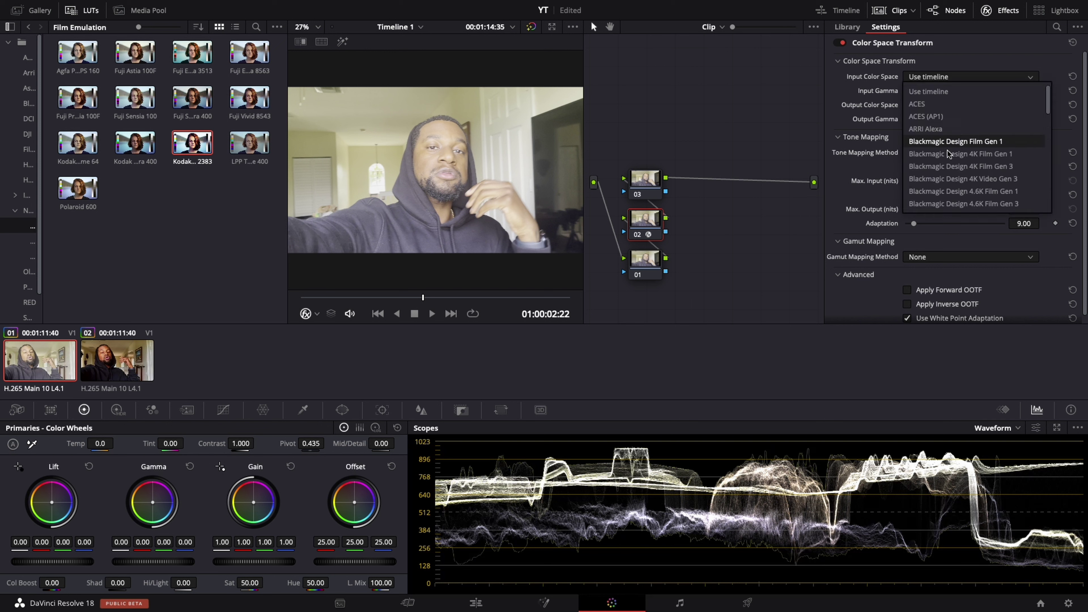
pyautogui.scroll(-1, 949, 156)
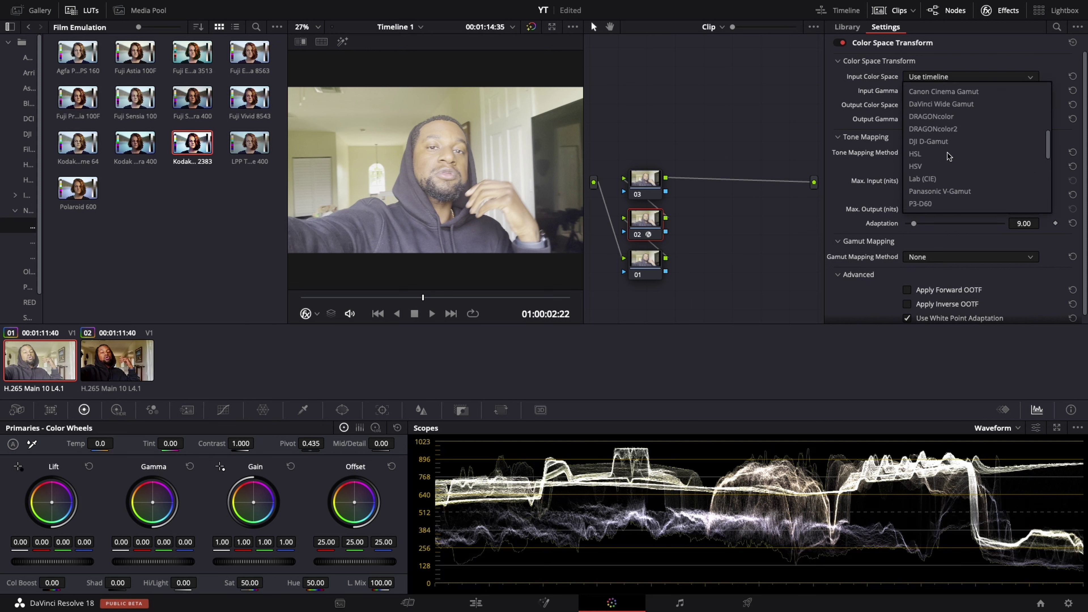
pyautogui.scroll(-2, 949, 156)
pyautogui.scroll(-1, 949, 156)
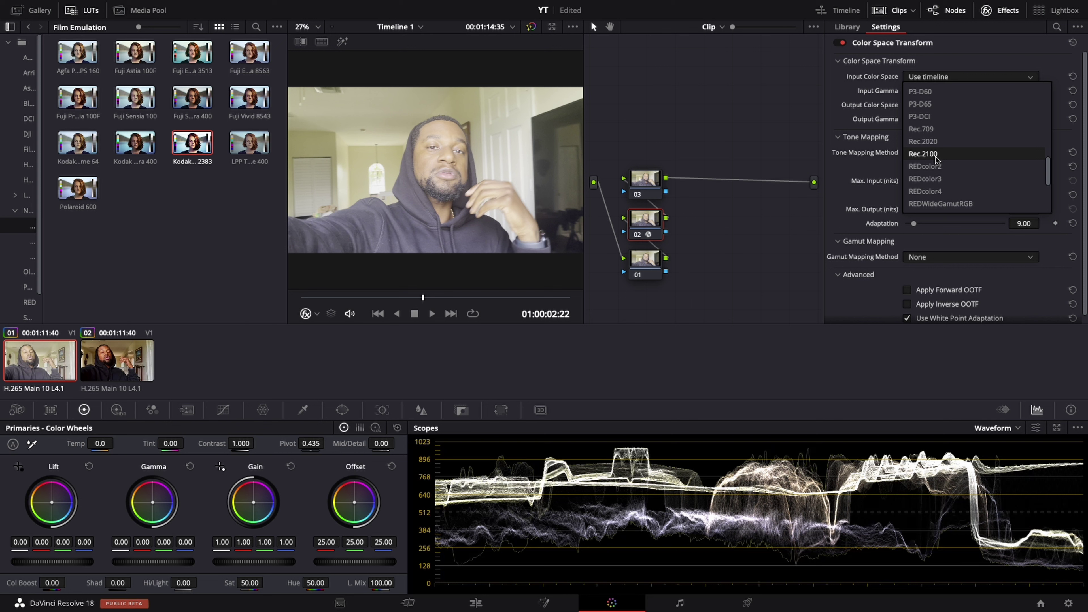
pyautogui.click(936, 155)
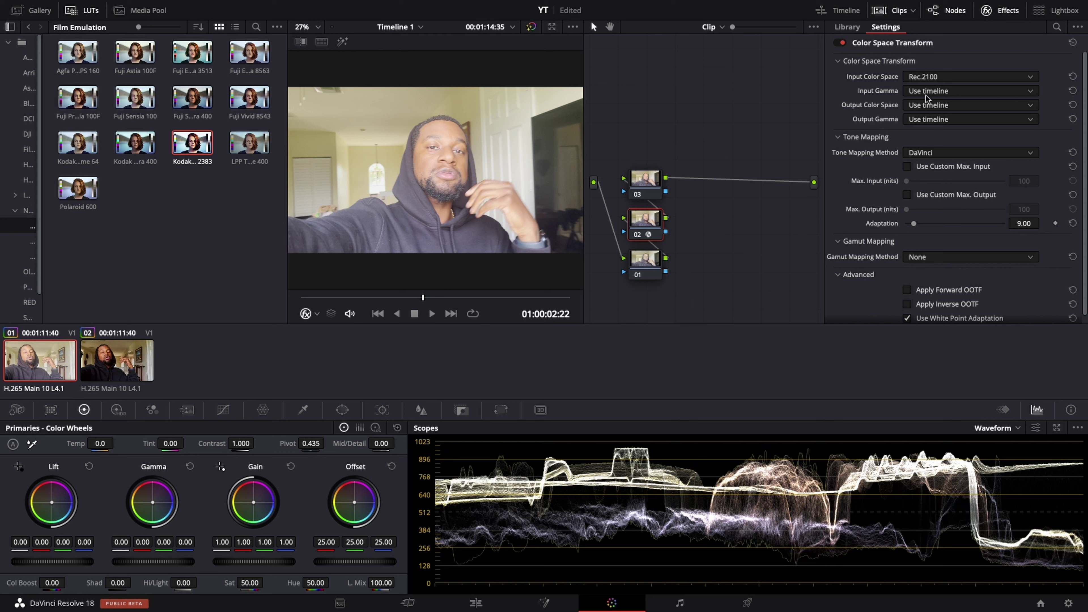
# Set Input Gamma to Rec.2100 HLG and Gamut Mapping Method to Saturation Compression
pyautogui.click(933, 98)
pyautogui.scroll(-5, 955, 160)
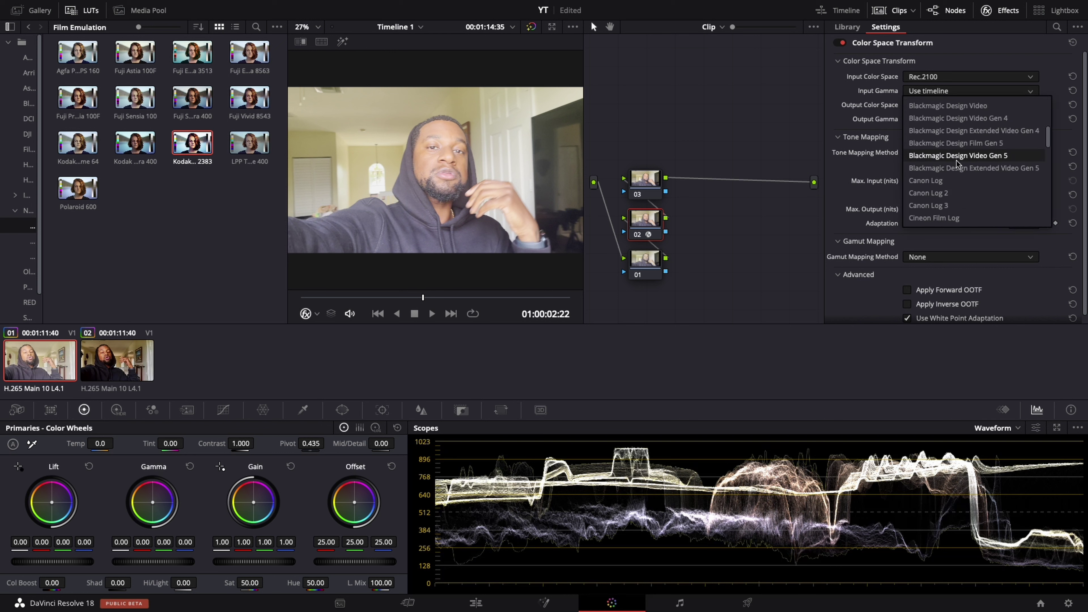
pyautogui.scroll(-8, 958, 165)
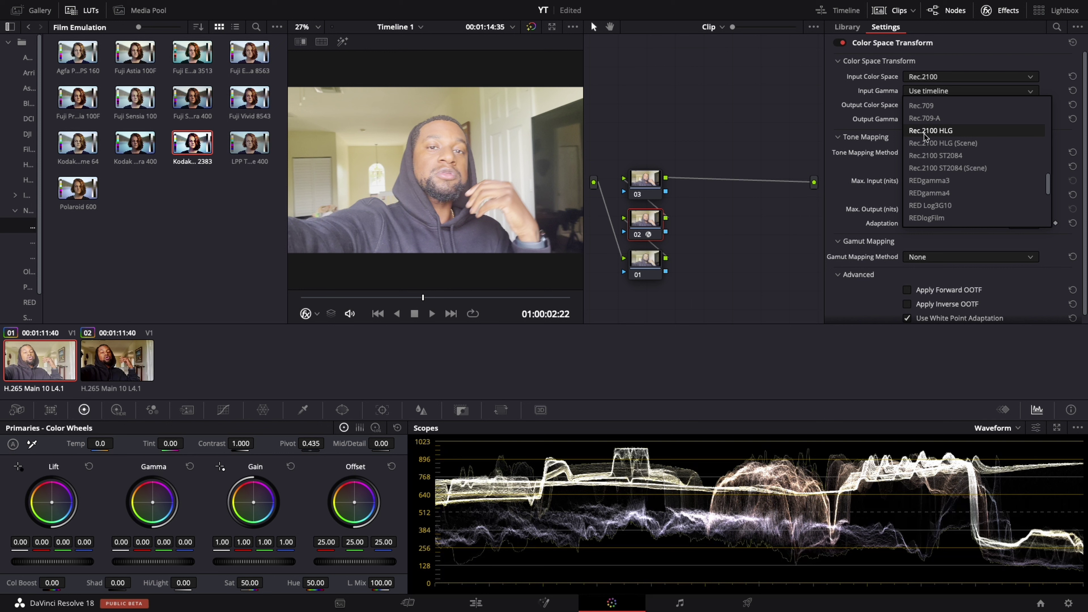
pyautogui.click(939, 130)
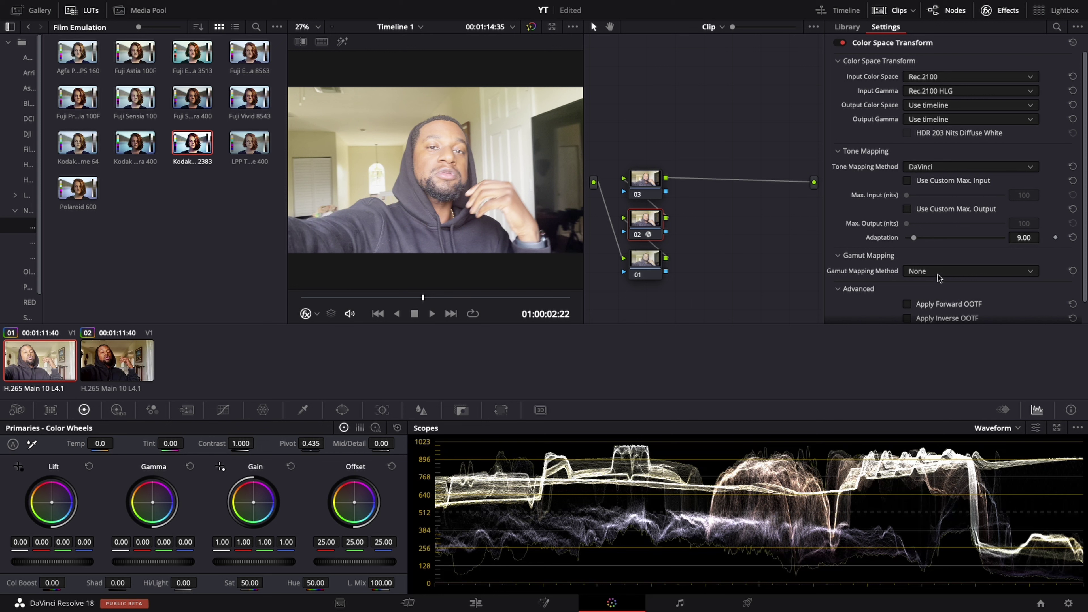
pyautogui.click(946, 274)
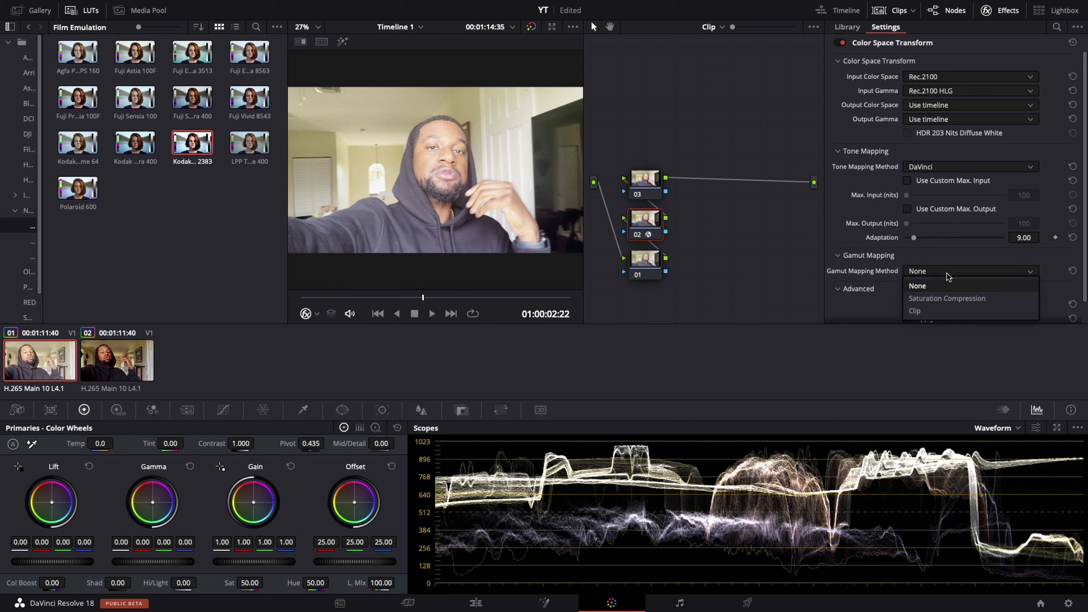
pyautogui.click(936, 299)
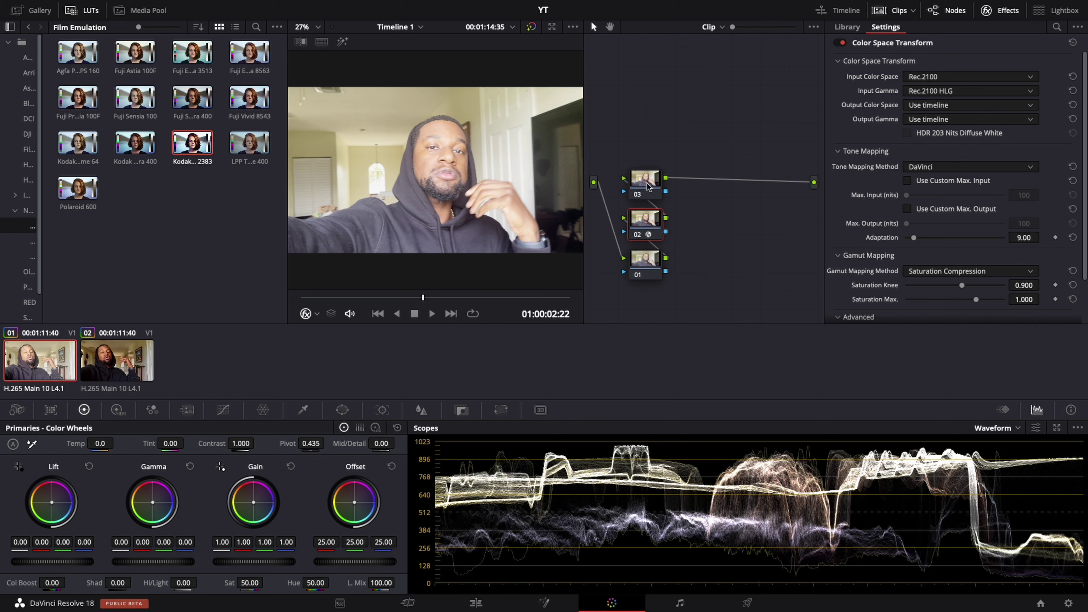
# Apply the Kodak Portra 400 film LUT to node 03, then compare with grades off
pyautogui.click(647, 186)
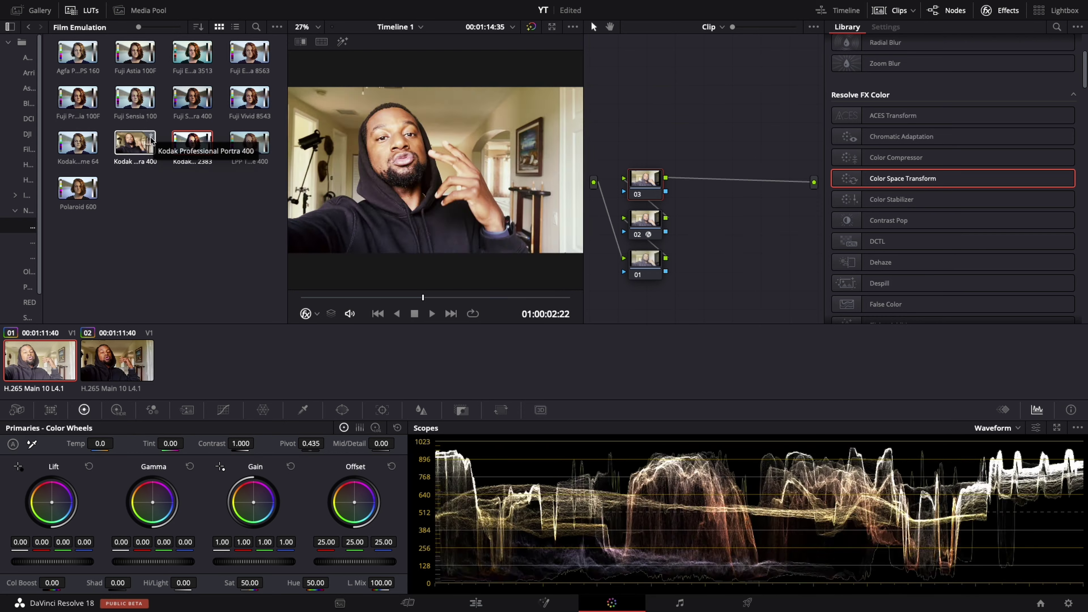
pyautogui.rightClick(136, 140)
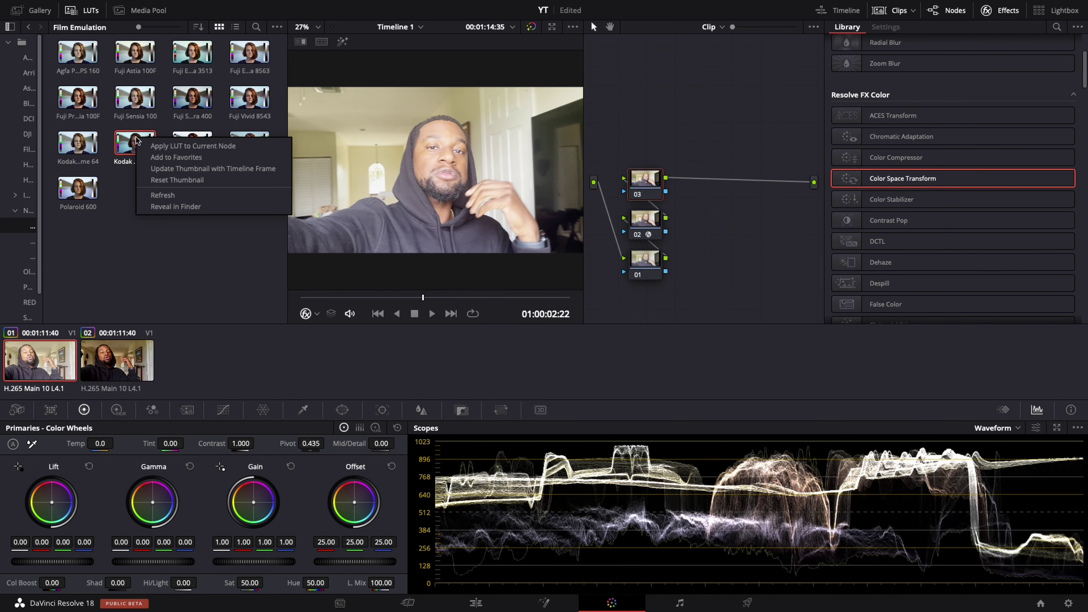
pyautogui.click(155, 147)
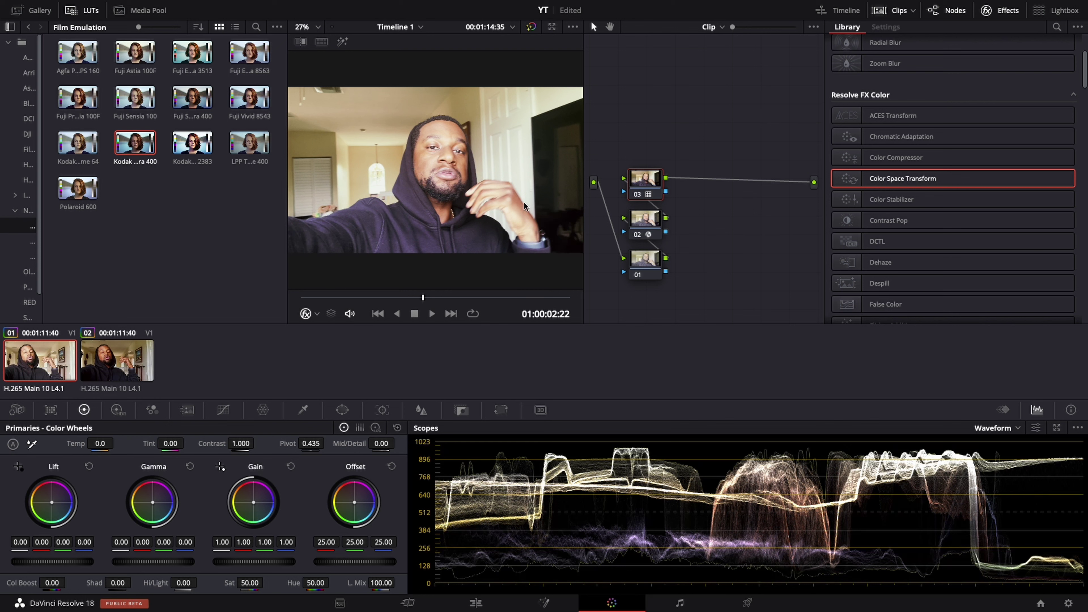
pyautogui.hotkey('shift', 'd')
# Give node 01 lift -0.05, gain 0.93, saturation 65 and slightly more contrast, then add a node ahead
pyautogui.click(653, 270)
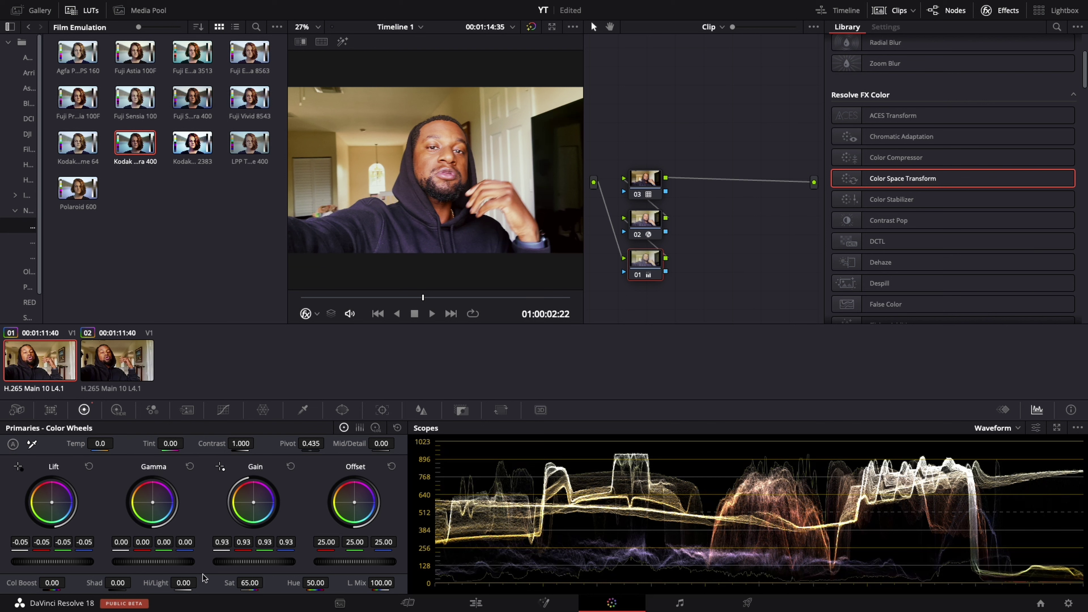
pyautogui.moveTo(239, 443); pyautogui.dragTo(258, 443)
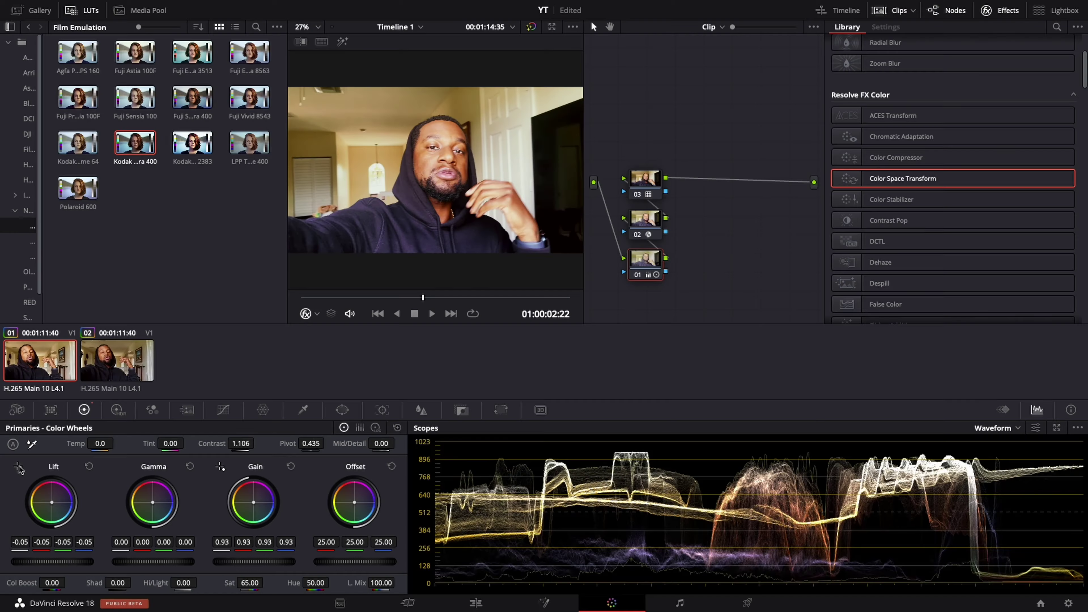
pyautogui.hotkey('shift', 's')
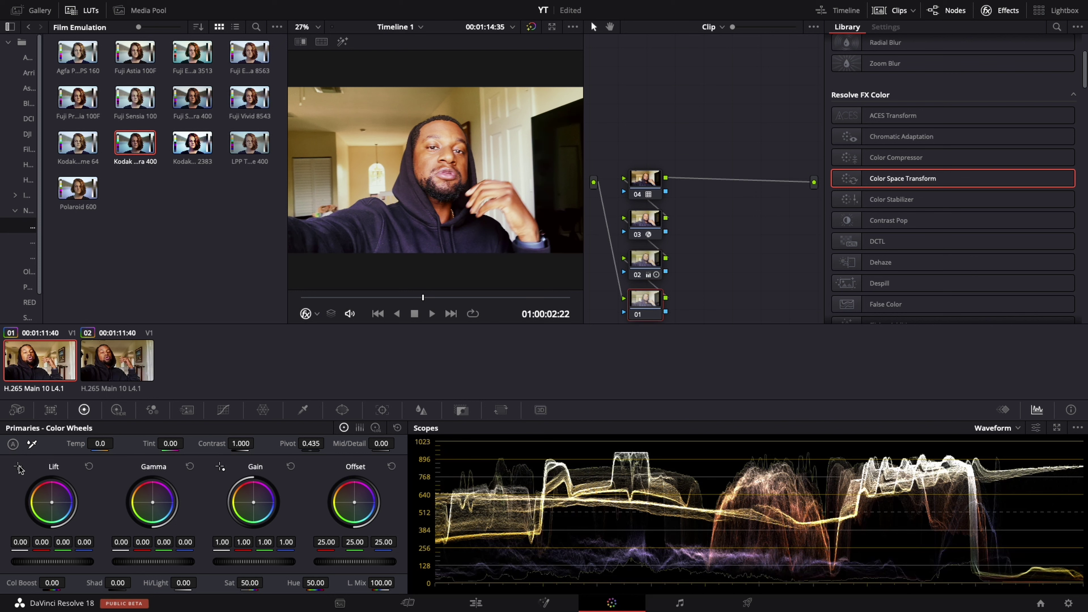
# Undo the empty node, then toggle all grades off and on to compare before and after
pyautogui.hotkey('ctrl', 'z')
pyautogui.hotkey('shift', 'd')
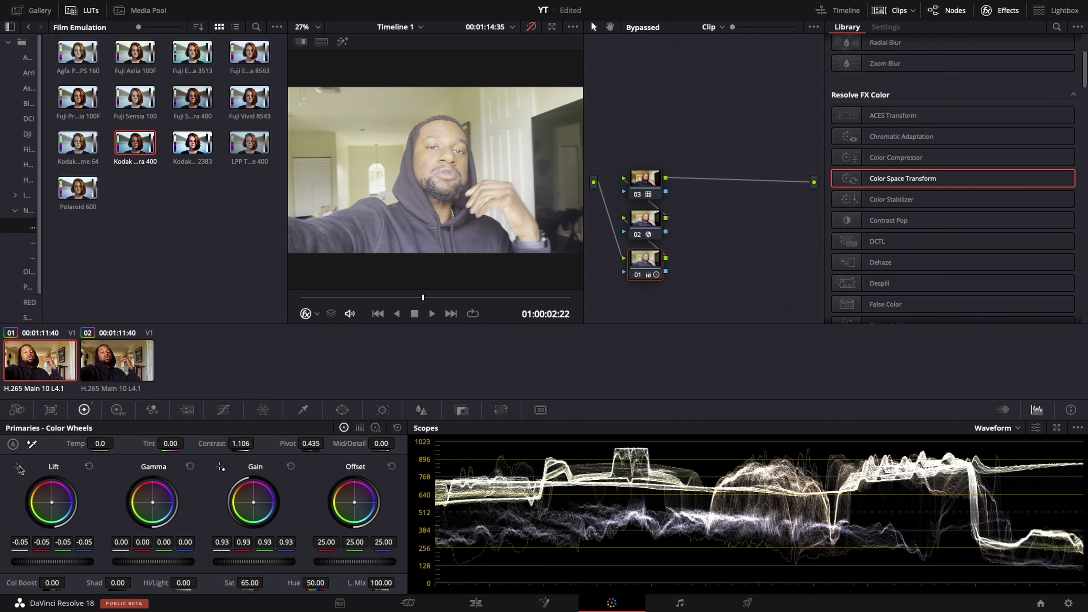
pyautogui.hotkey('shift', 'd')
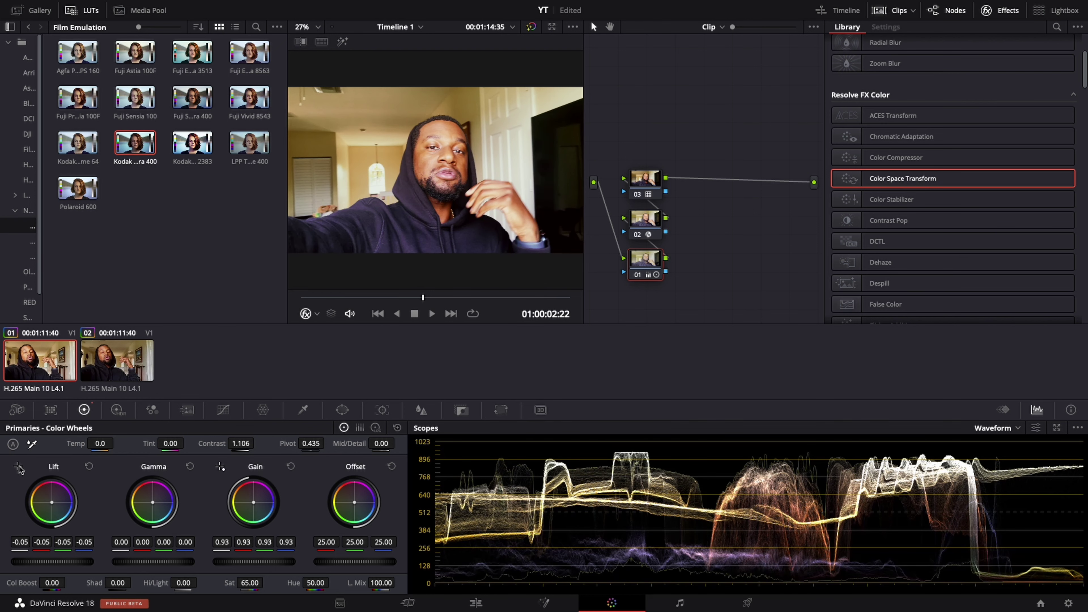